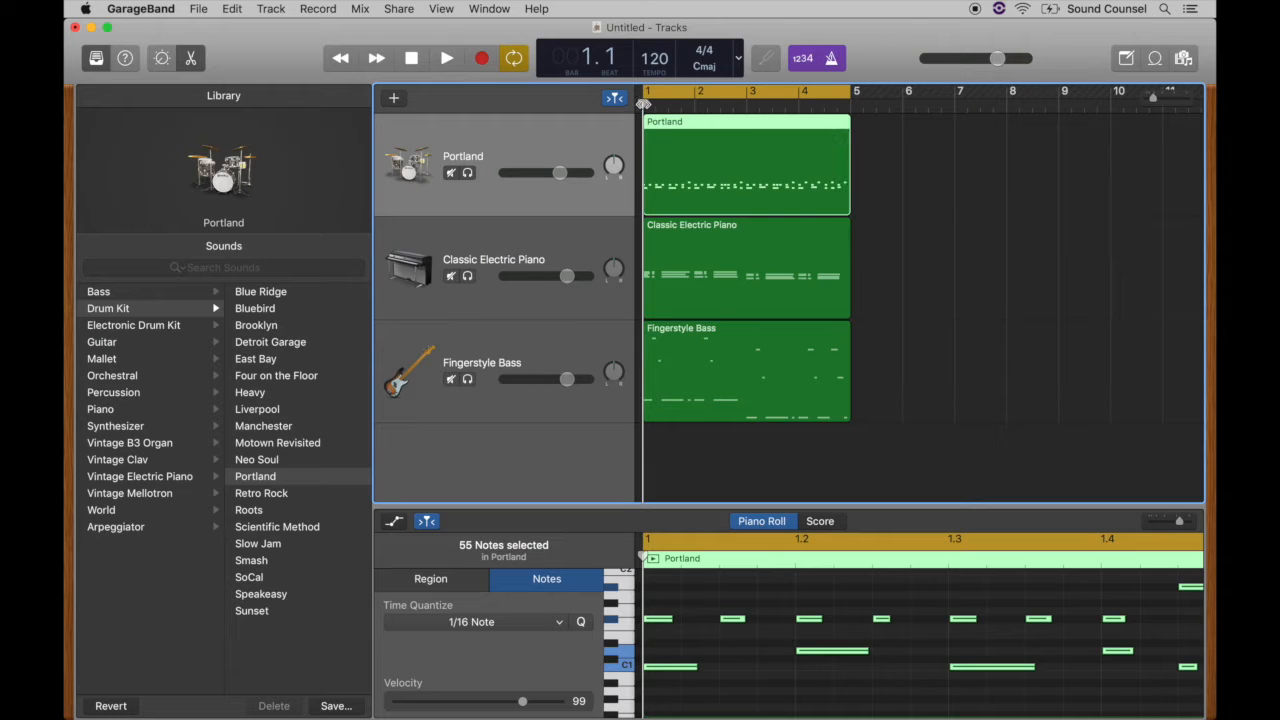
# Split the Portland drum region in two at bar 3.
pyautogui.moveTo(643, 103); pyautogui.dragTo(747, 104)
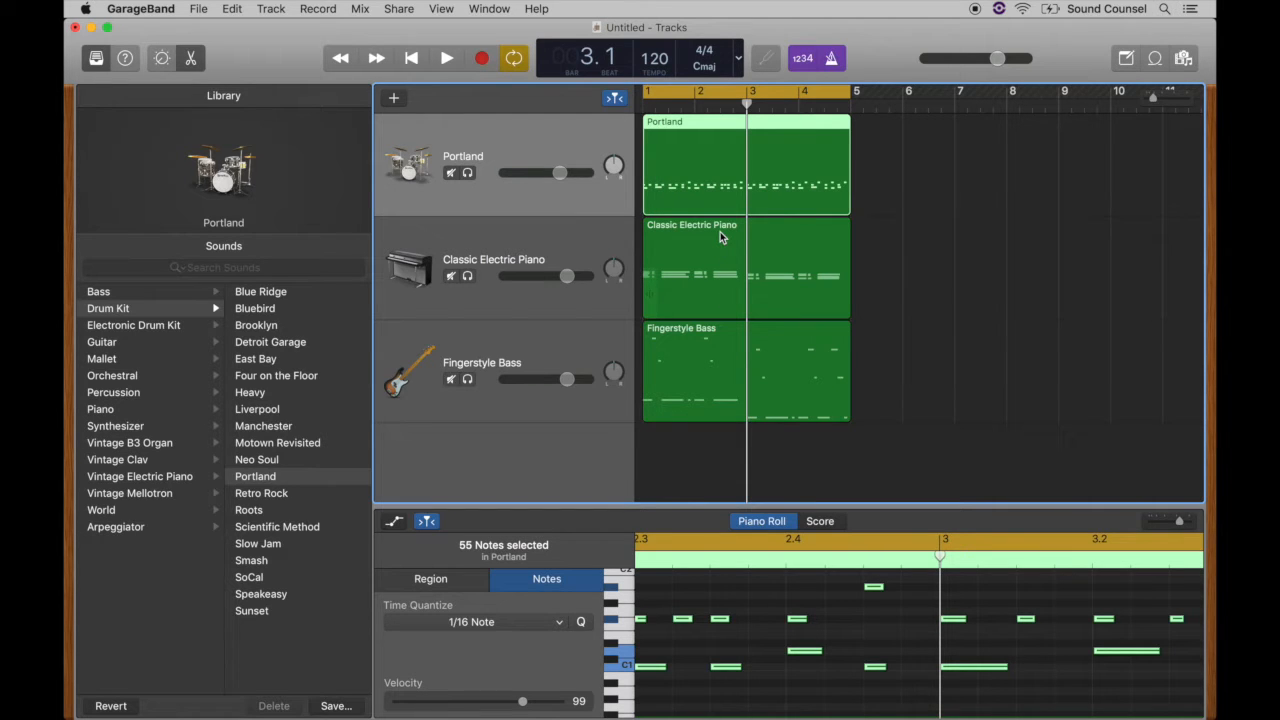
pyautogui.click(720, 231)
pyautogui.click(703, 348)
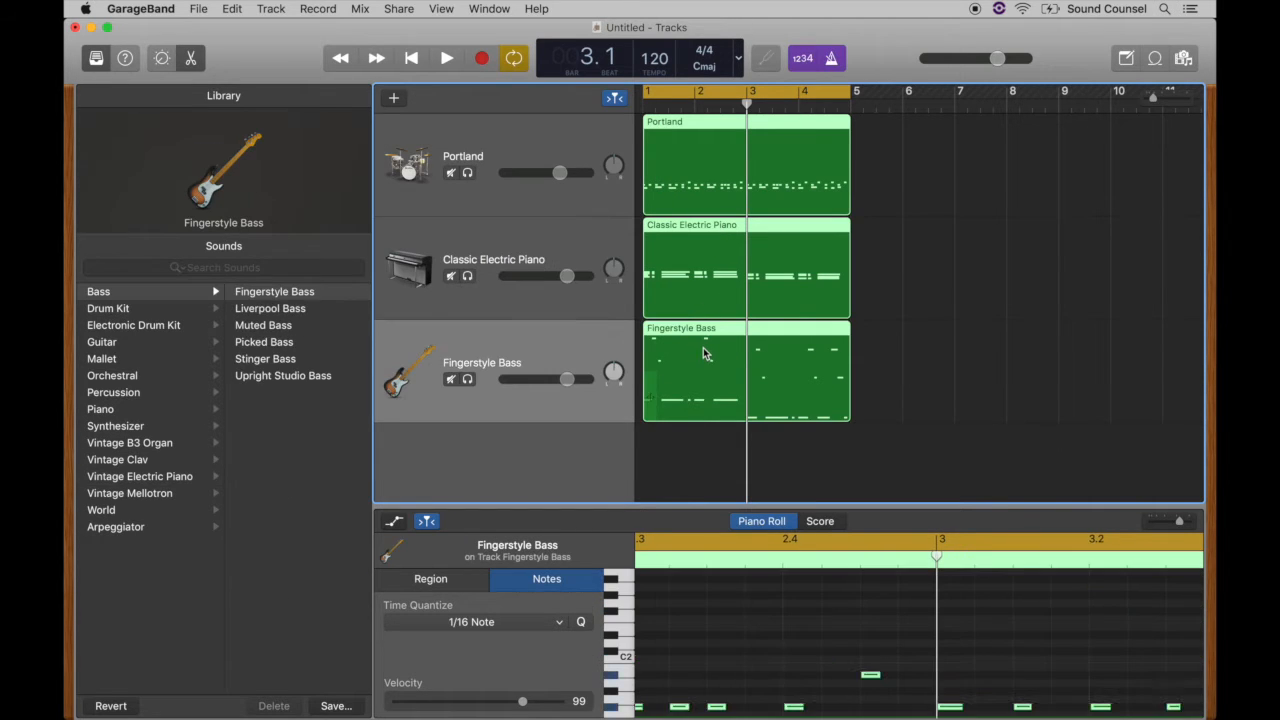
pyautogui.click(951, 340)
pyautogui.click(735, 175)
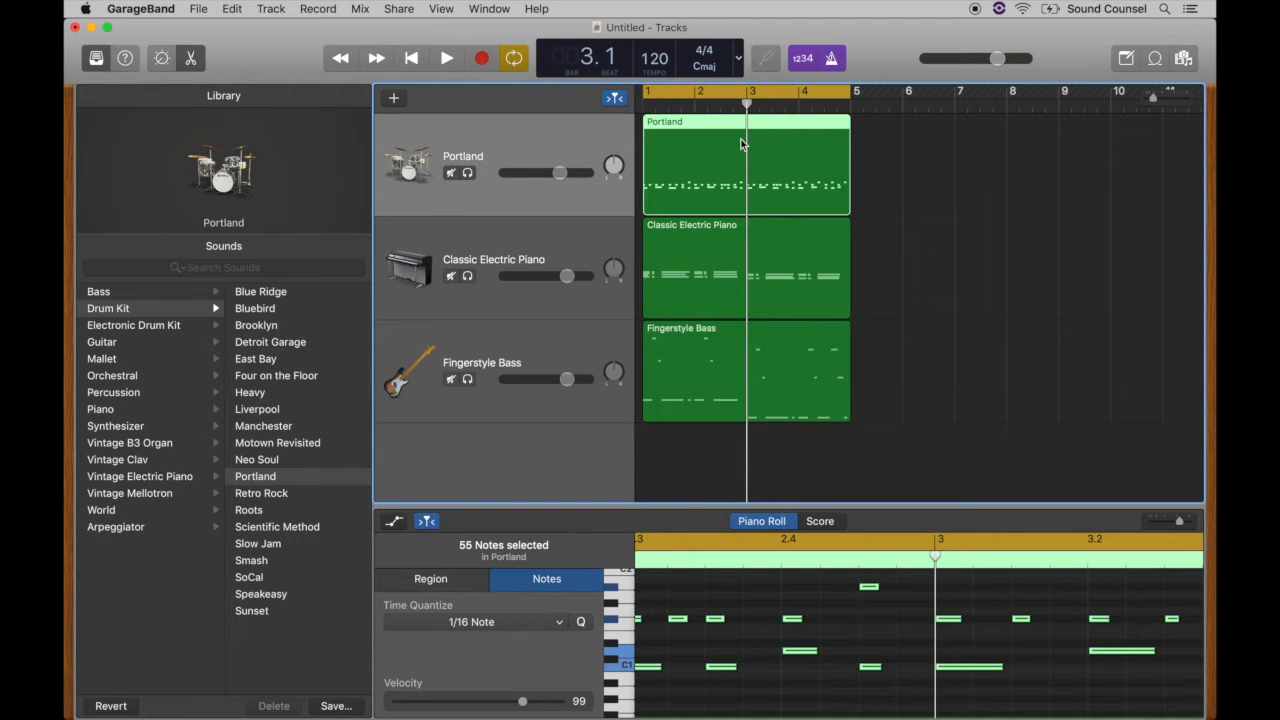
pyautogui.click(232, 9)
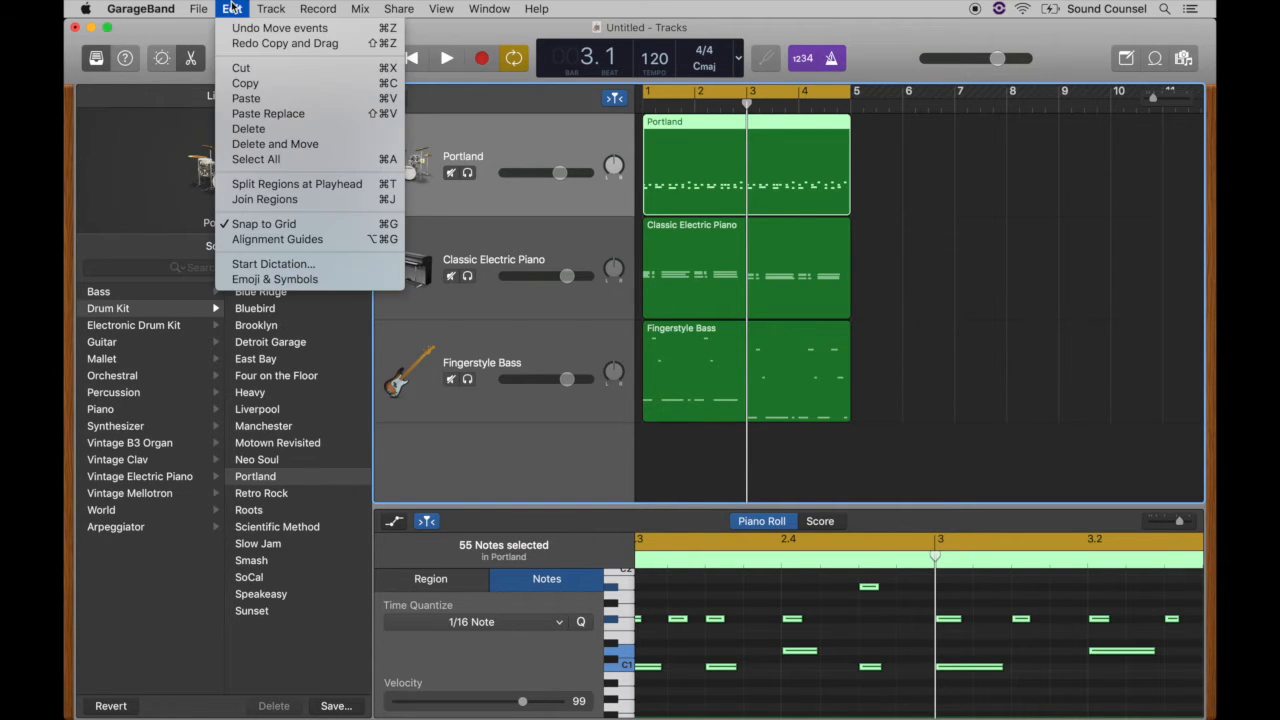
pyautogui.click(268, 187)
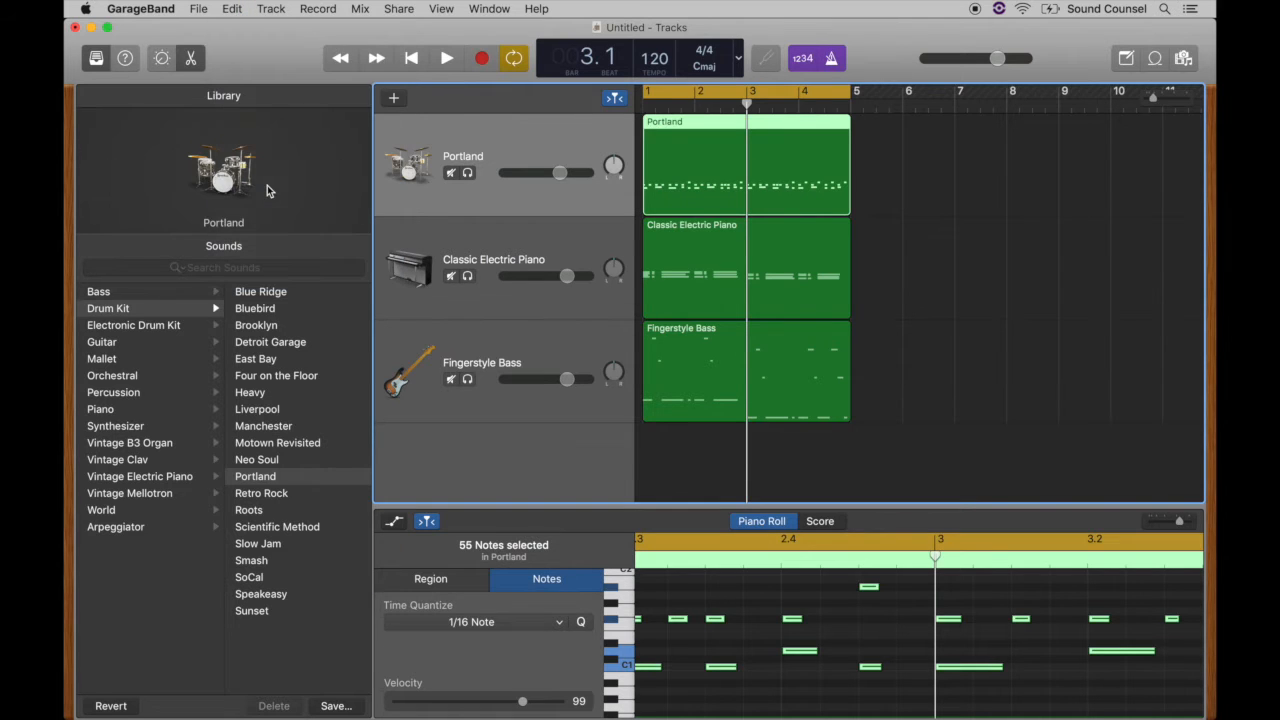
pyautogui.click(978, 241)
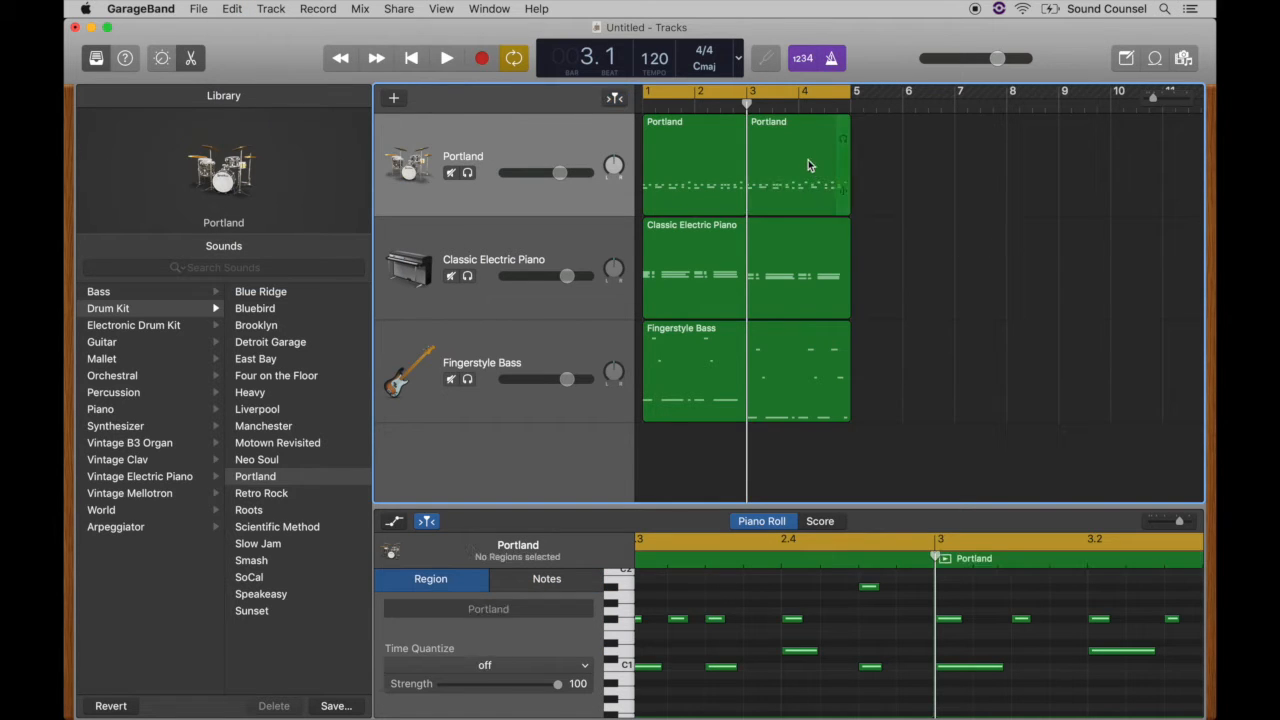
pyautogui.moveTo(772, 130)
pyautogui.mouseDown()
pyautogui.moveTo(910, 137)
pyautogui.moveTo(786, 143)
pyautogui.moveTo(795, 125)
pyautogui.mouseUp()
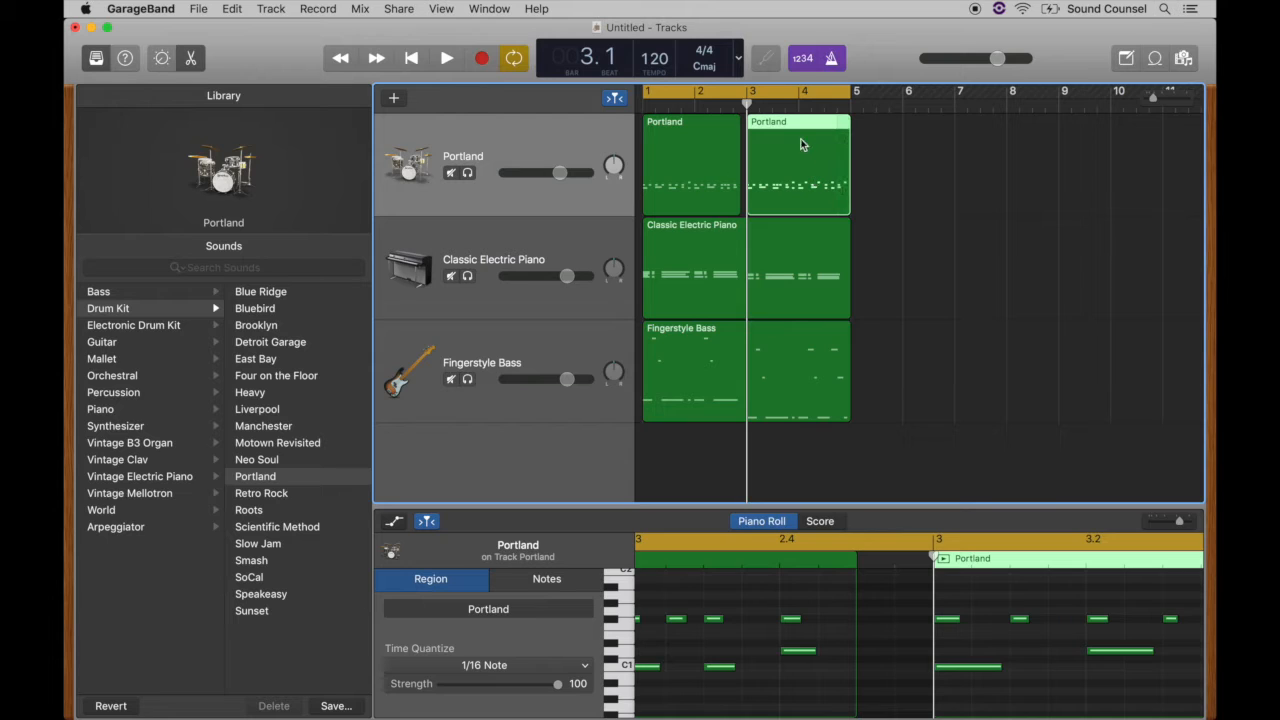
pyautogui.press('super+z')
pyautogui.press('super+z')
pyautogui.press('super+z')
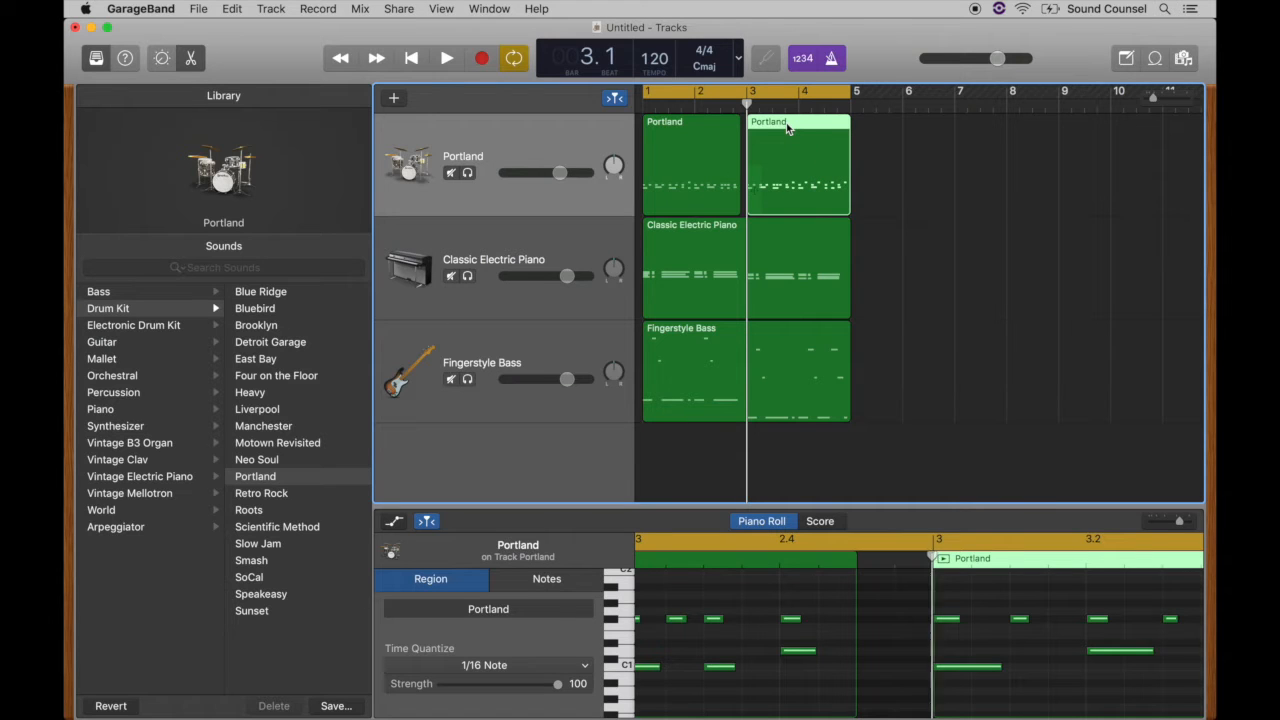
# Move the second half of the split Portland drum region to bar 5 and play back the cycle.
pyautogui.moveTo(786, 127); pyautogui.dragTo(892, 131)
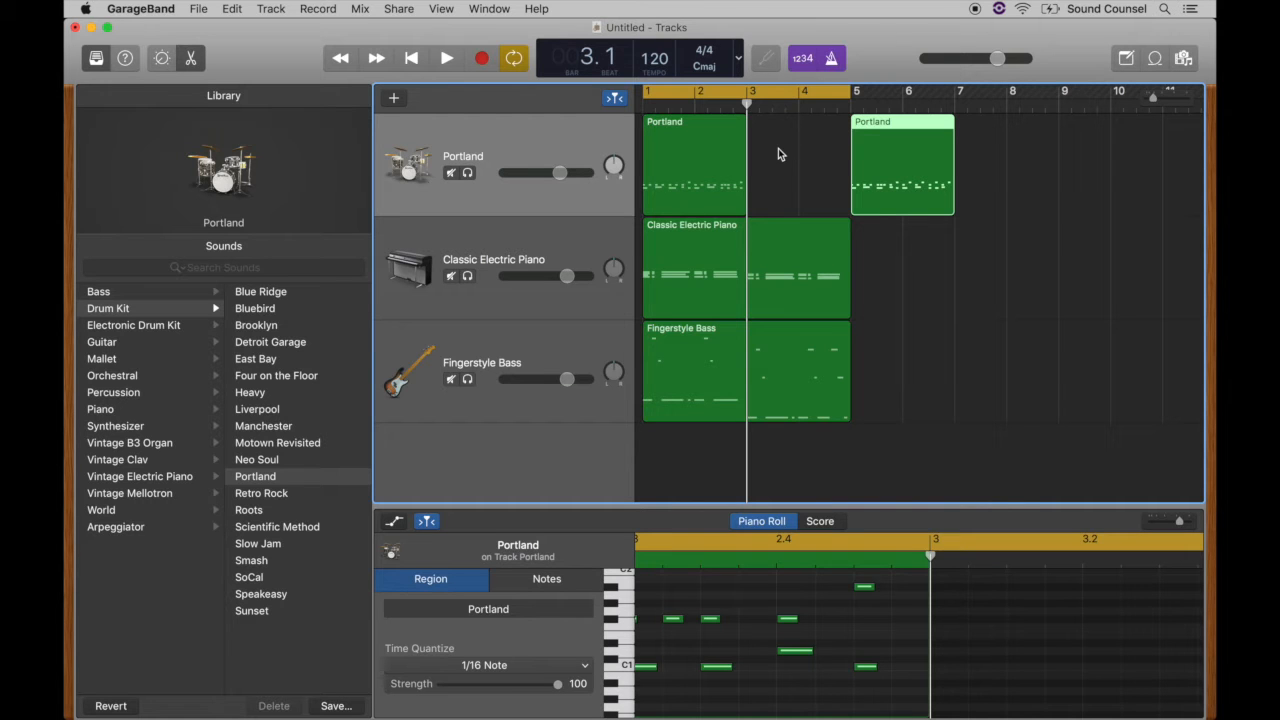
pyautogui.press('space')
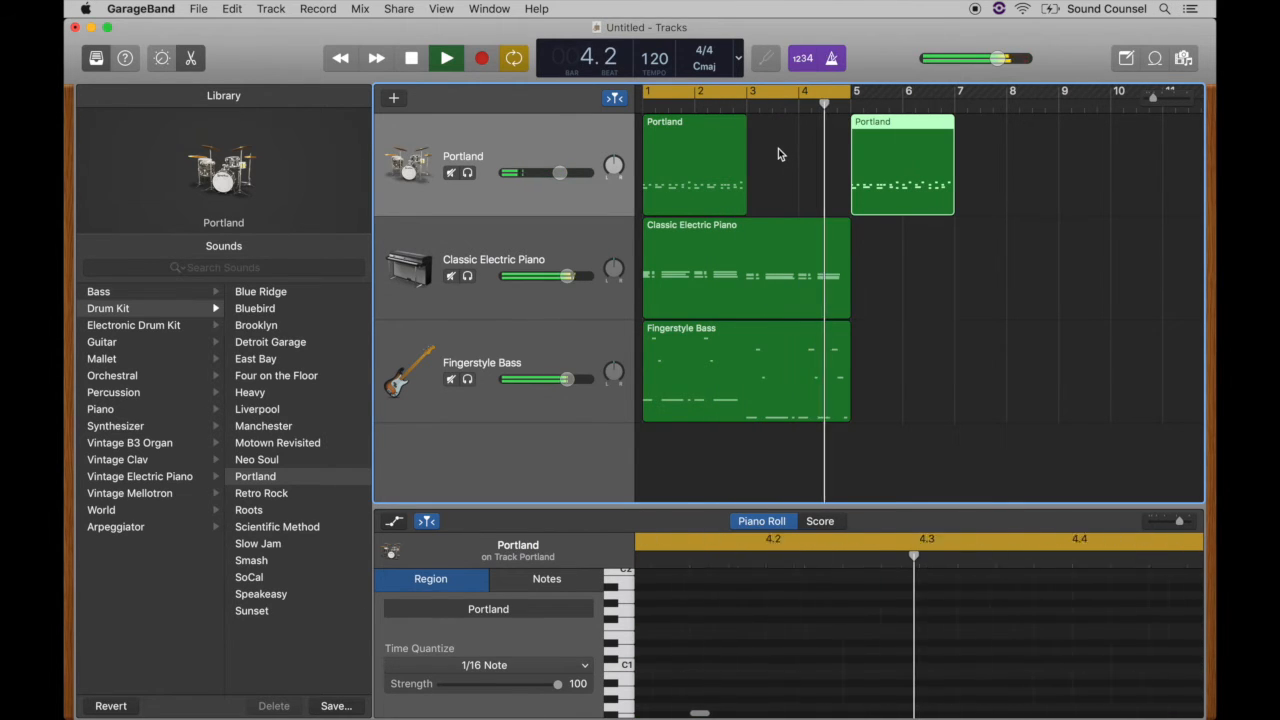
pyautogui.press('space')
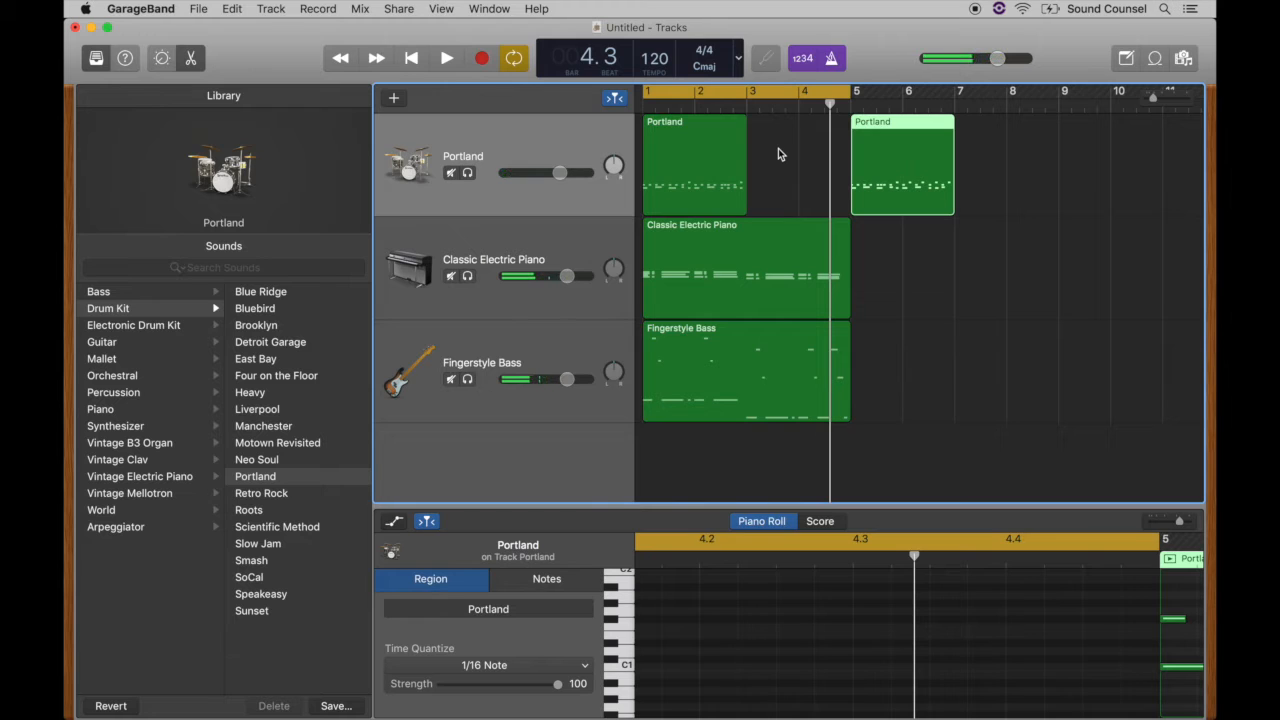
# Copy the first Portland region into the gap at bar 3 and move the last Portland region to bar 7.
pyautogui.click(713, 124)
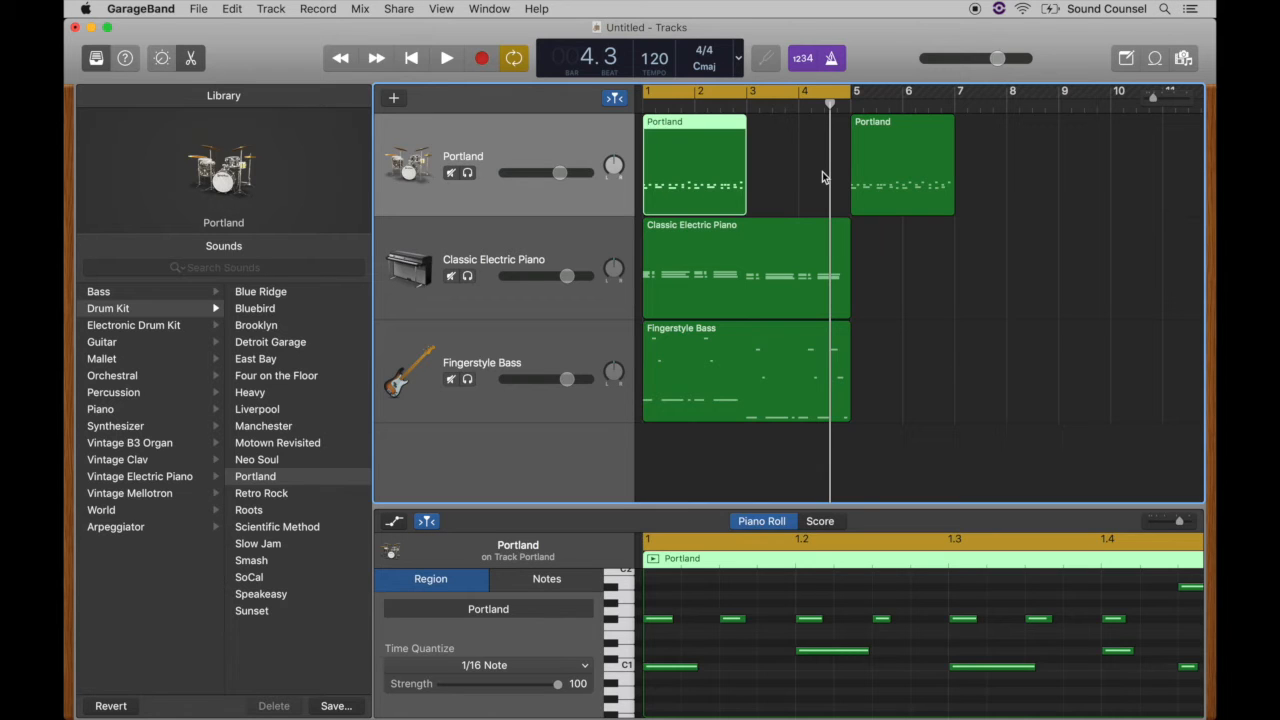
pyautogui.moveTo(693, 126); pyautogui.dragTo(797, 147)
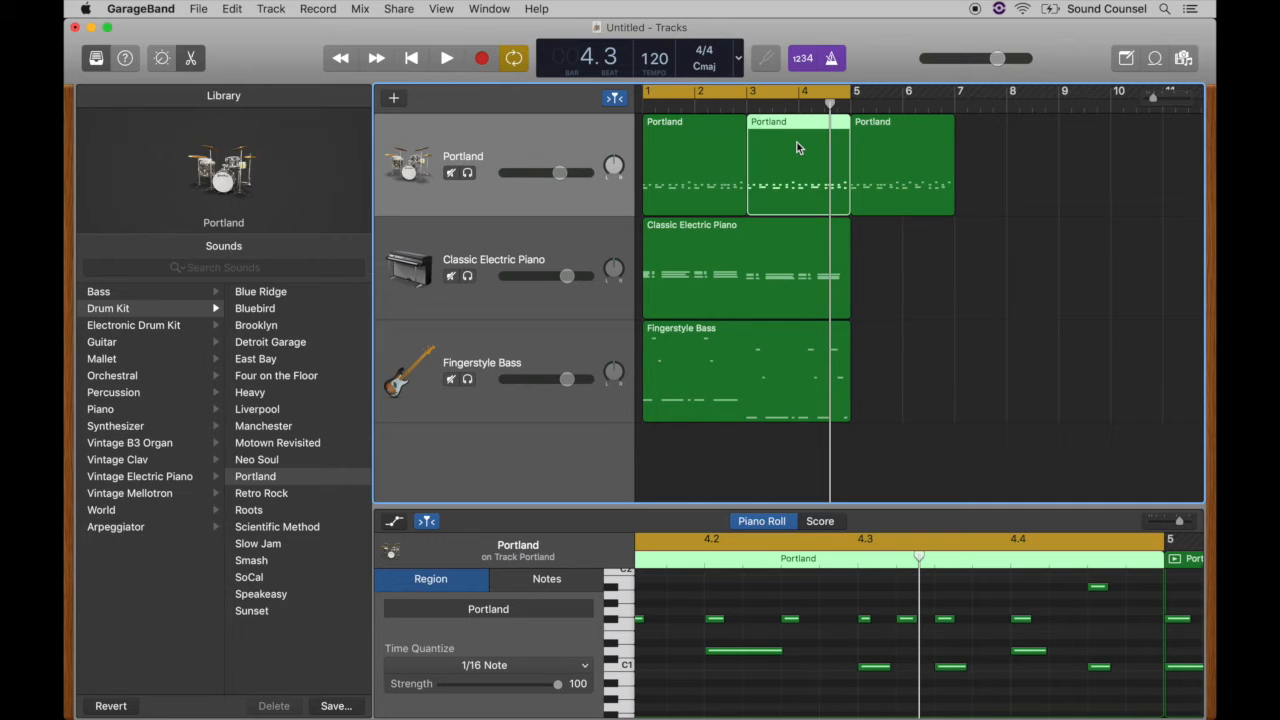
pyautogui.moveTo(881, 124); pyautogui.dragTo(984, 125)
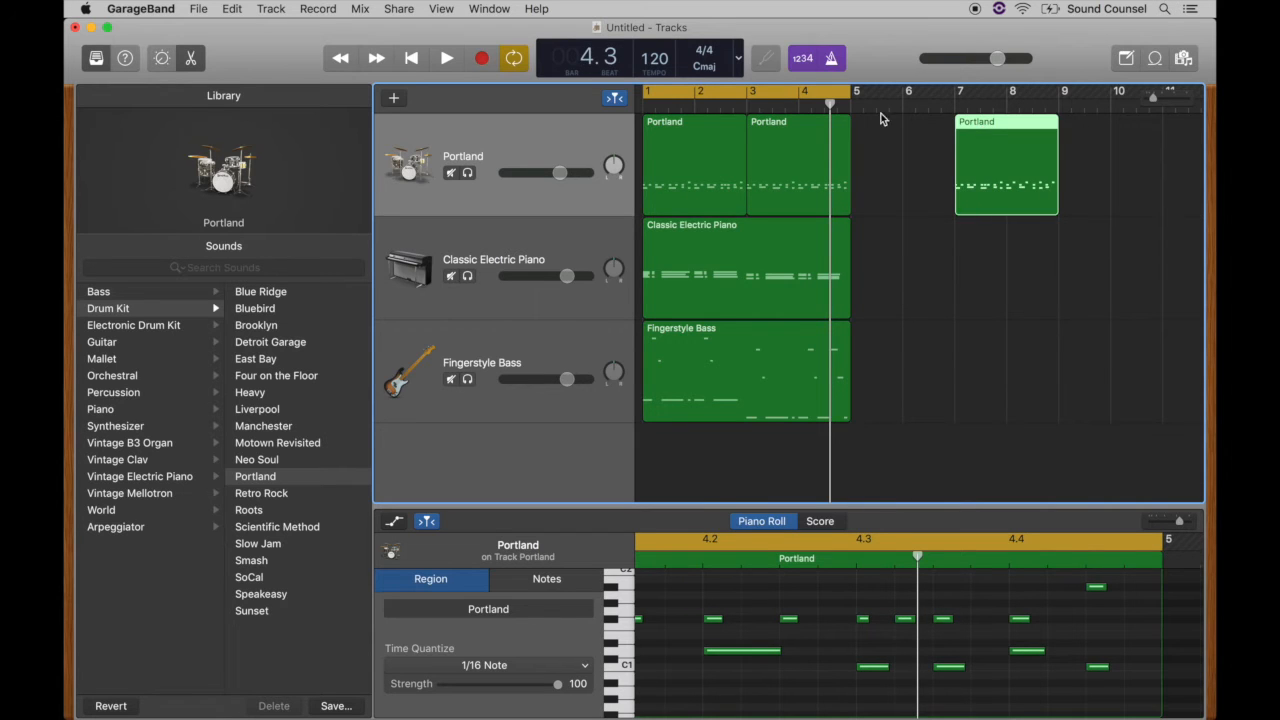
# Copy the Portland region at bar 3 into the gap at bar 5.
pyautogui.click(716, 128)
pyautogui.click(770, 127)
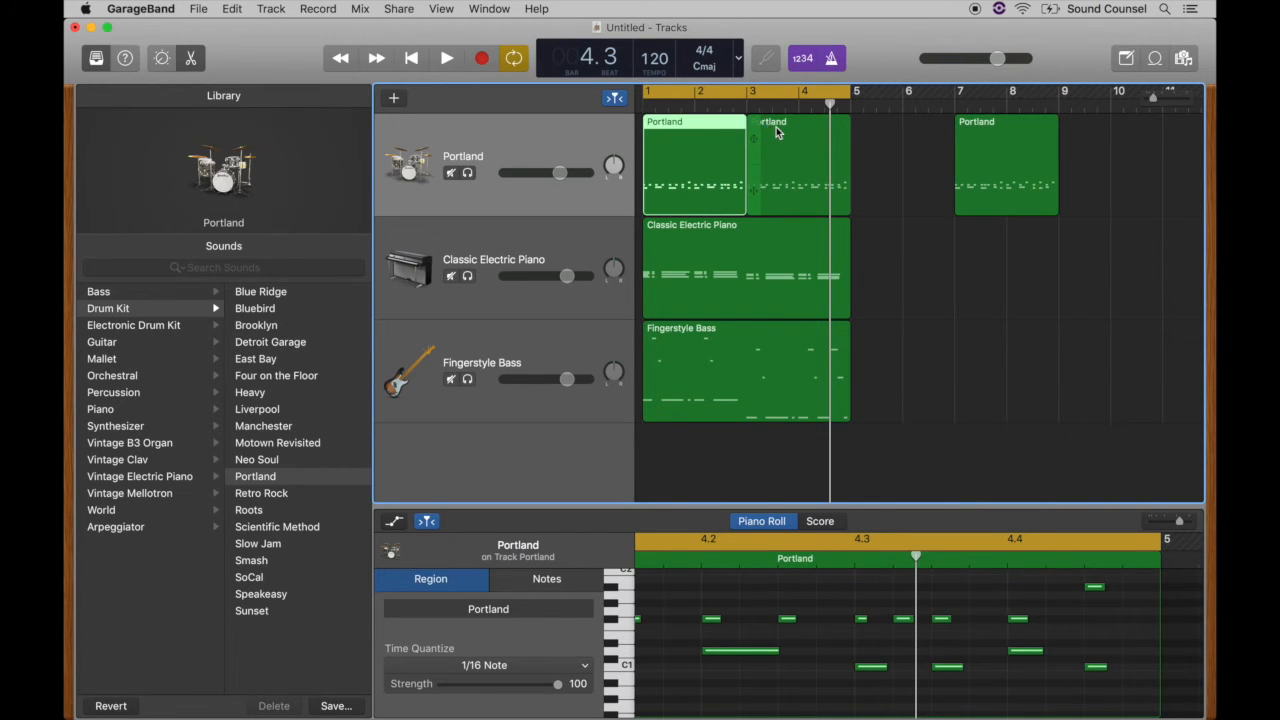
pyautogui.keyDown('alt'); pyautogui.moveTo(776, 127); pyautogui.dragTo(881, 127); pyautogui.keyUp('alt')
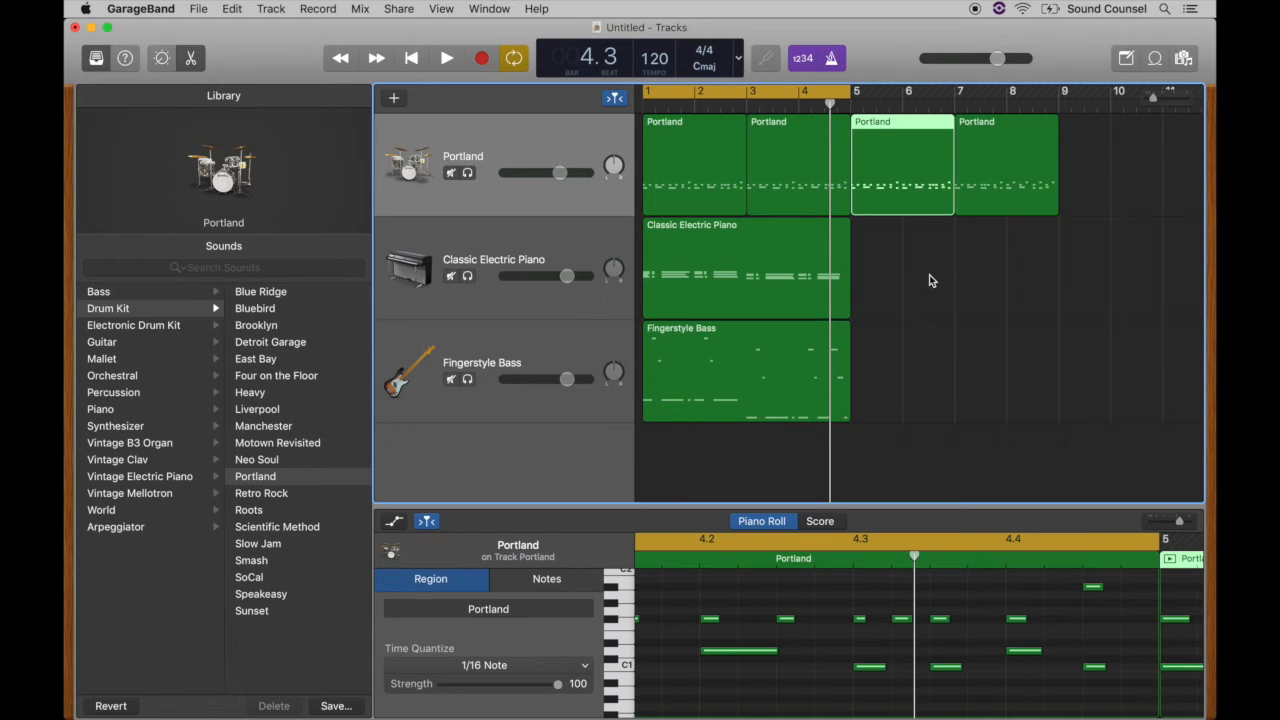
# Join the two Portland regions starting at bars 5 and 7 into one region.
pyautogui.keyDown('shift'); pyautogui.click(1001, 134); pyautogui.keyUp('shift')
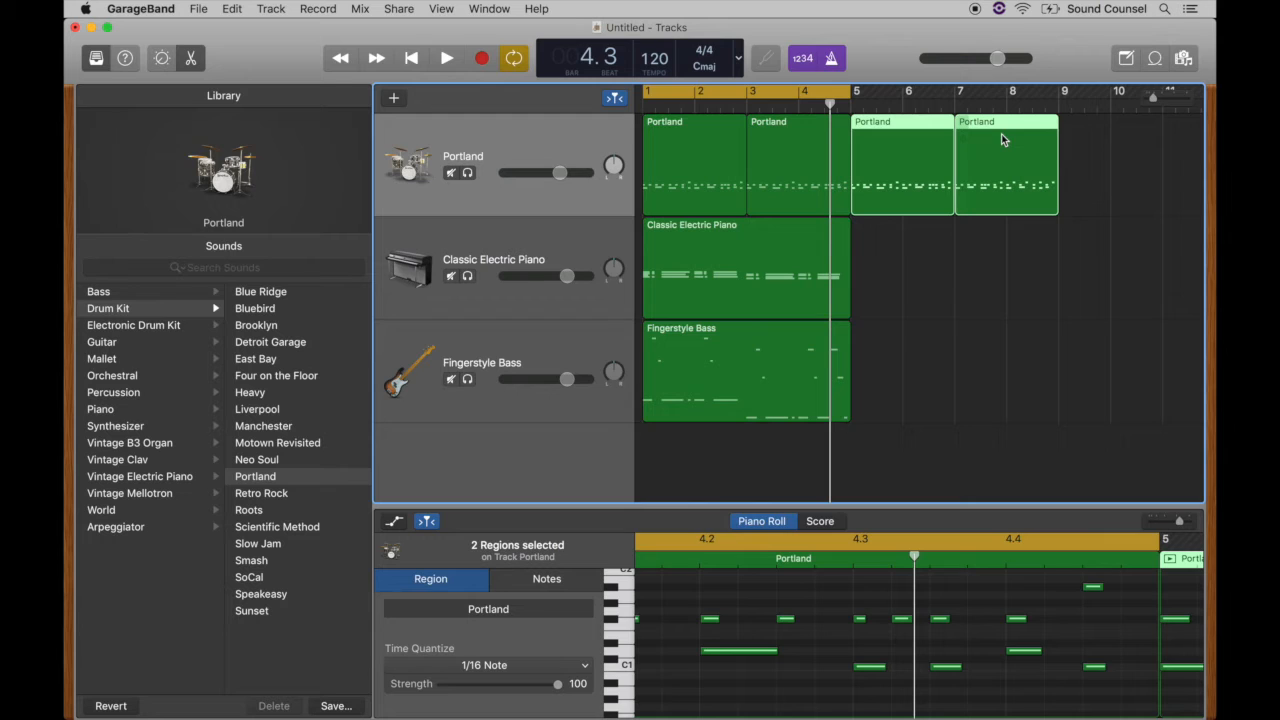
pyautogui.click(231, 9)
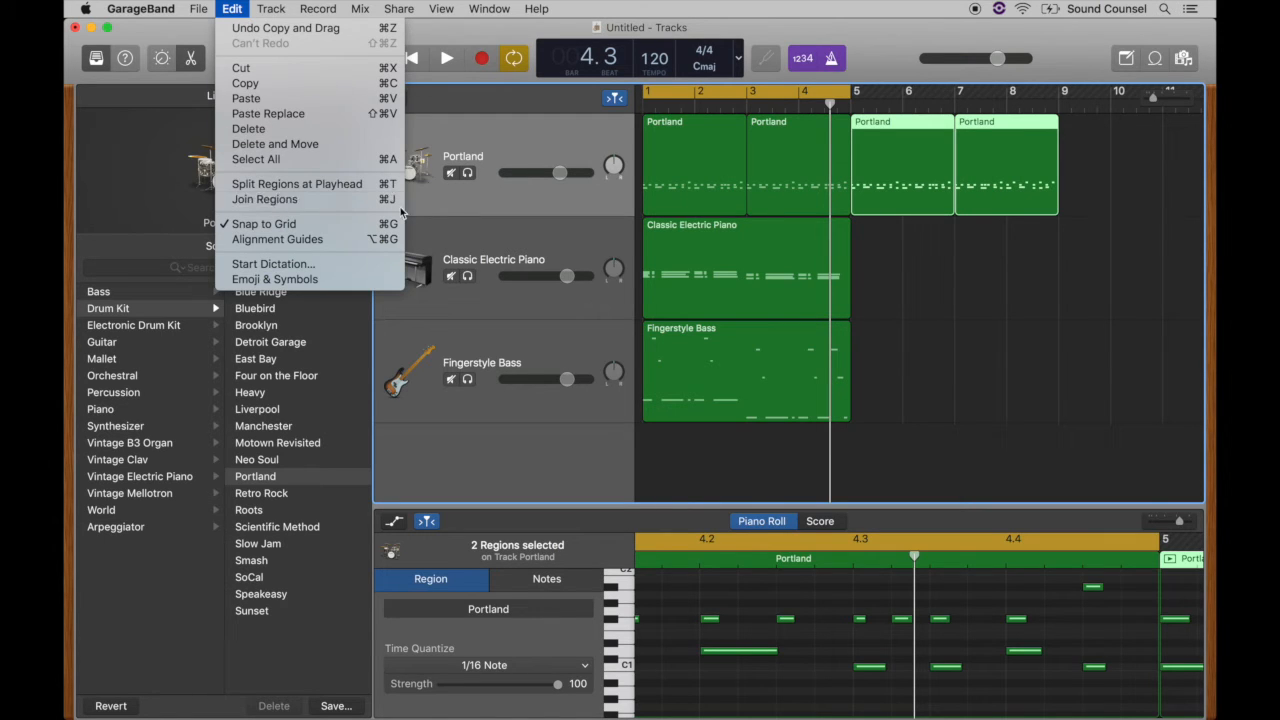
pyautogui.click(345, 200)
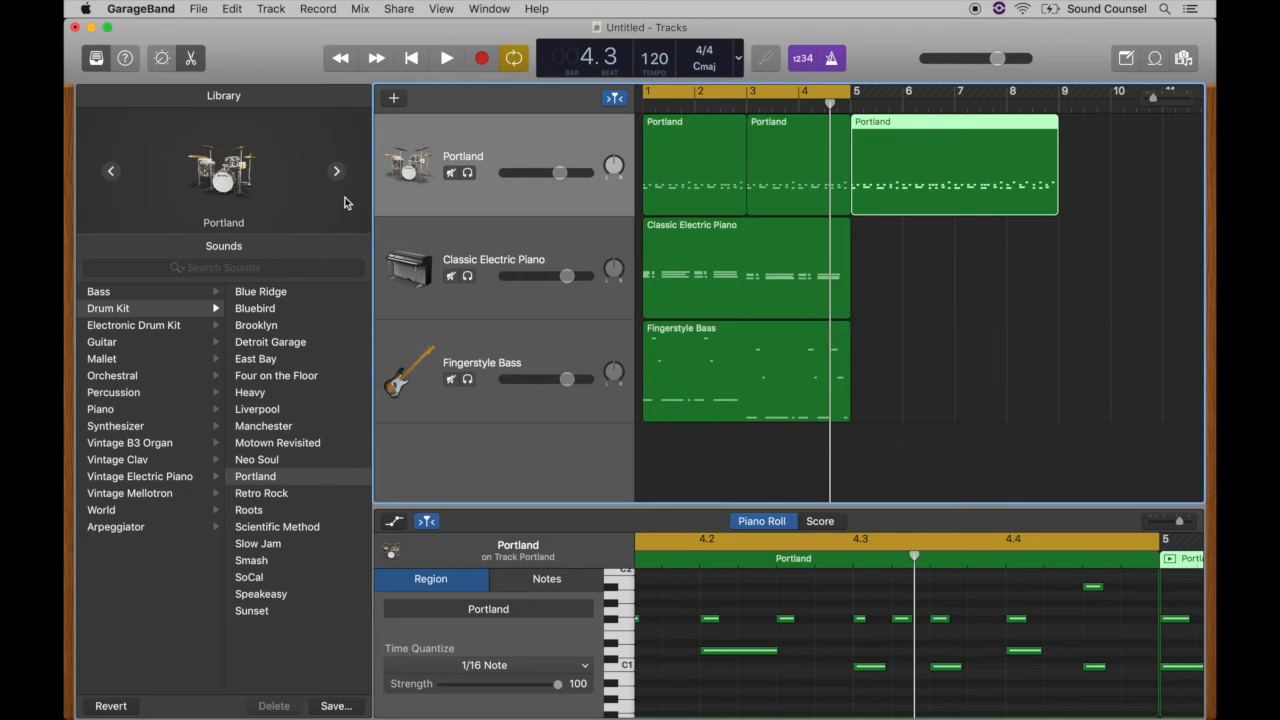
pyautogui.click(942, 311)
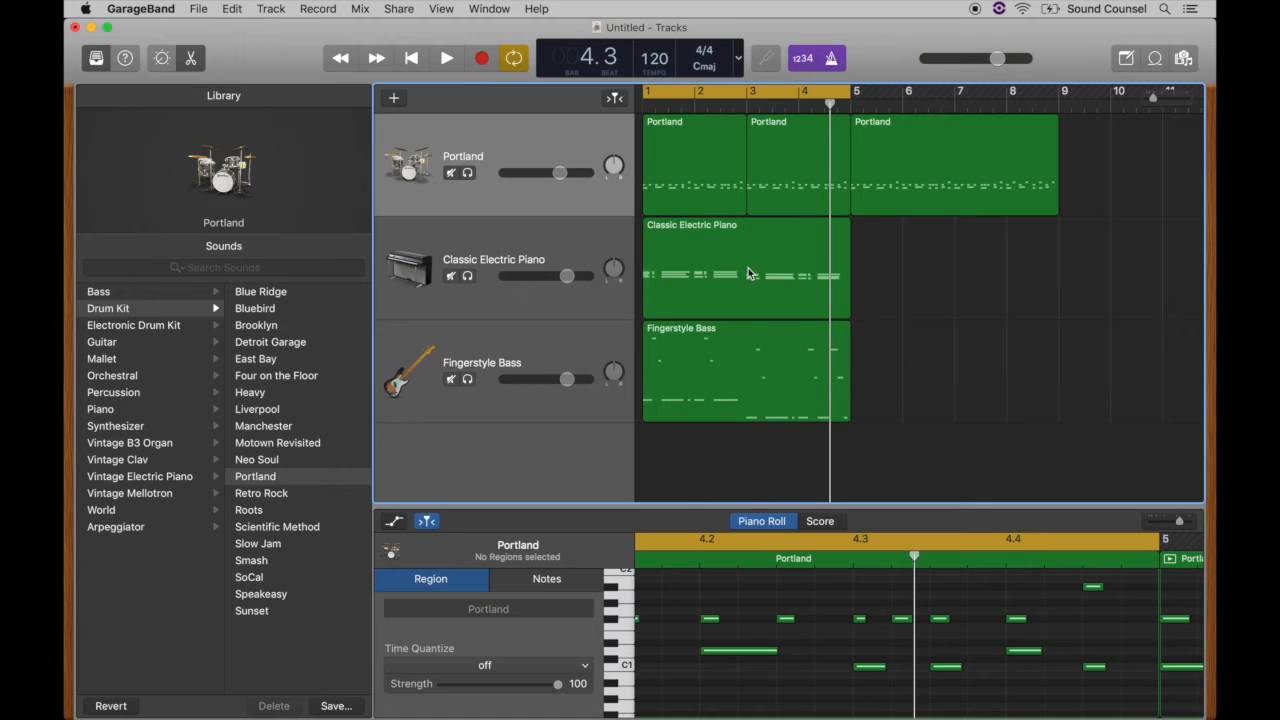
# Move the Fingerstyle Bass region to start at bar 3 and the Classic Electric Piano region to bar 5.
pyautogui.moveTo(725, 331); pyautogui.dragTo(826, 337)
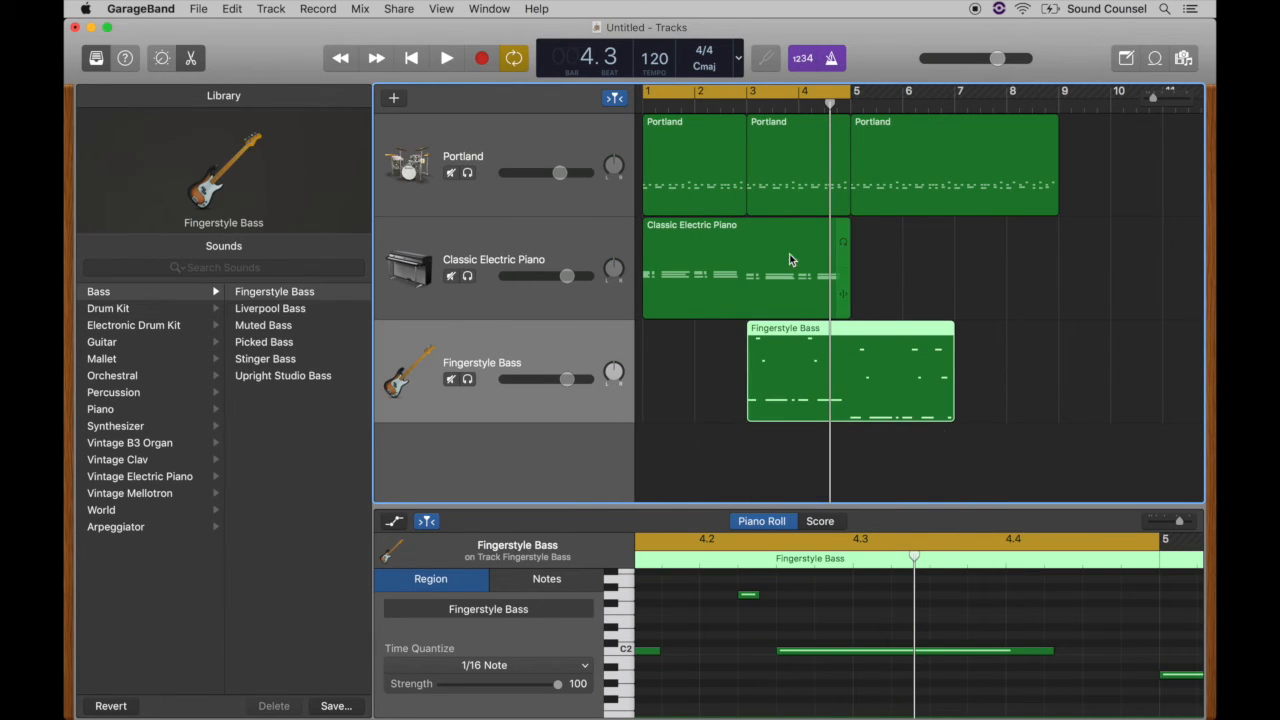
pyautogui.click(756, 228)
pyautogui.moveTo(756, 228); pyautogui.dragTo(953, 238)
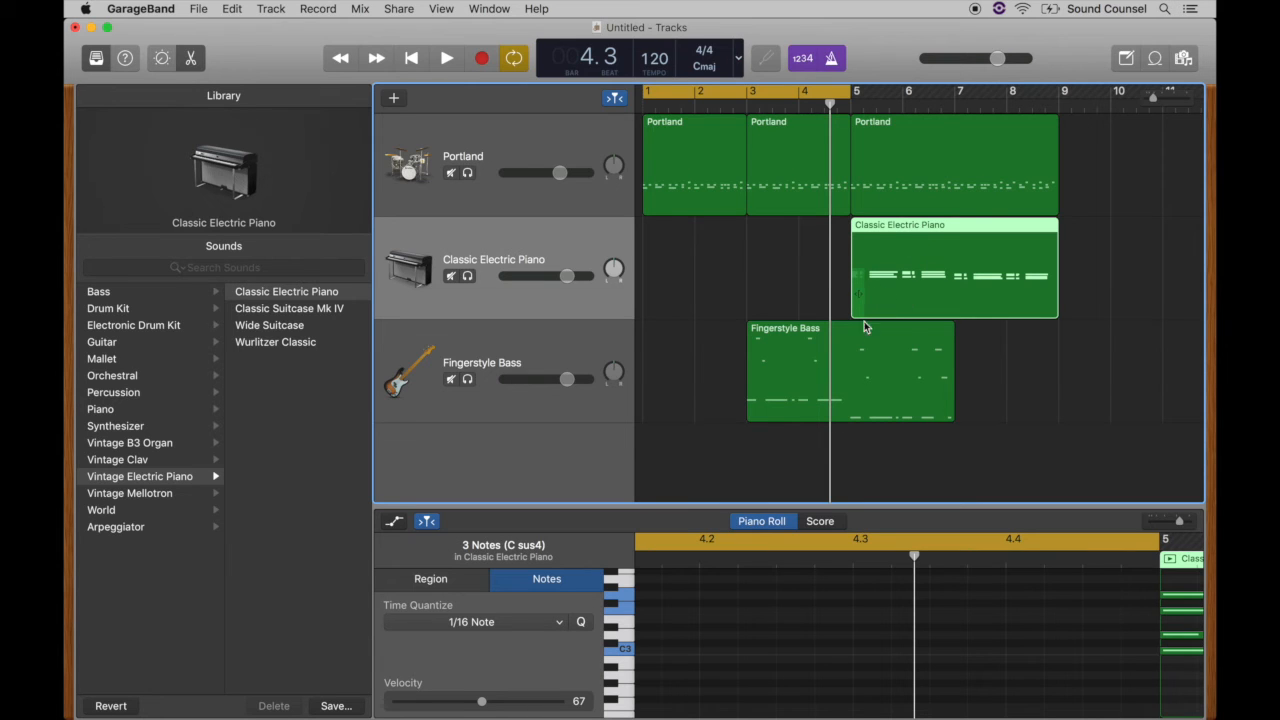
# Split the Fingerstyle Bass region at bar 5.
pyautogui.moveTo(830, 104); pyautogui.dragTo(851, 104)
pyautogui.click(830, 338)
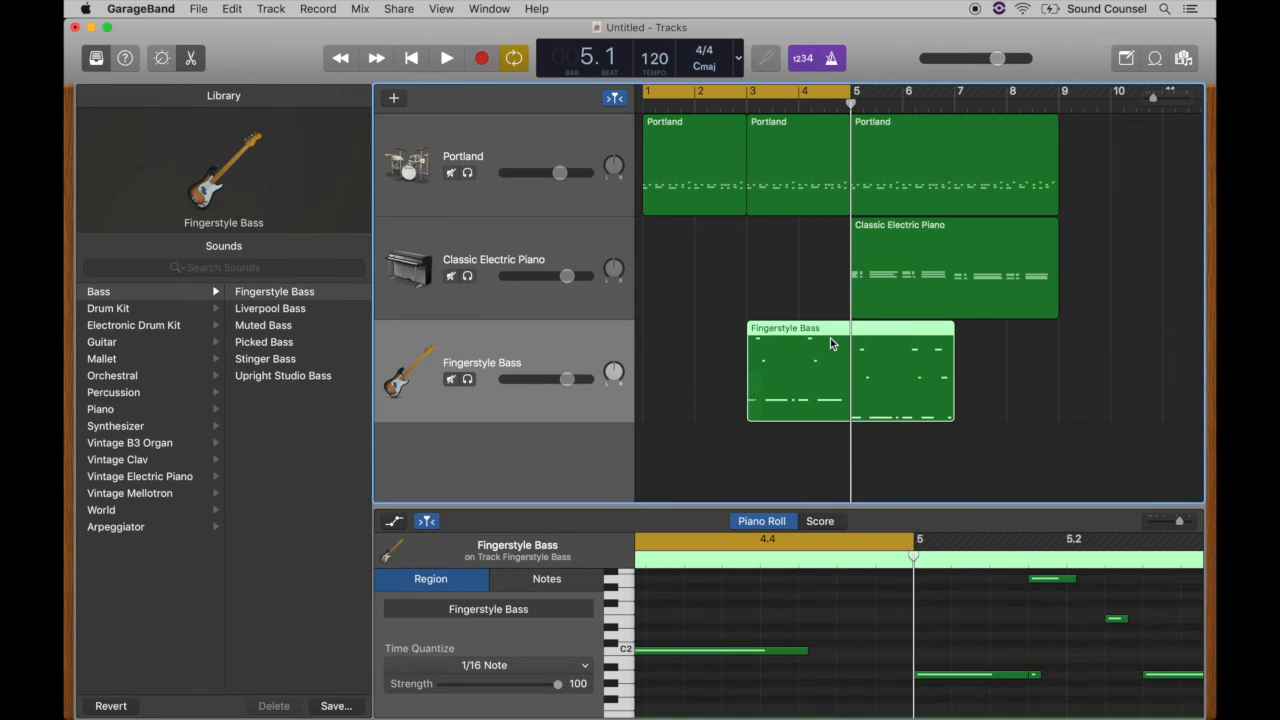
pyautogui.press('super+t')
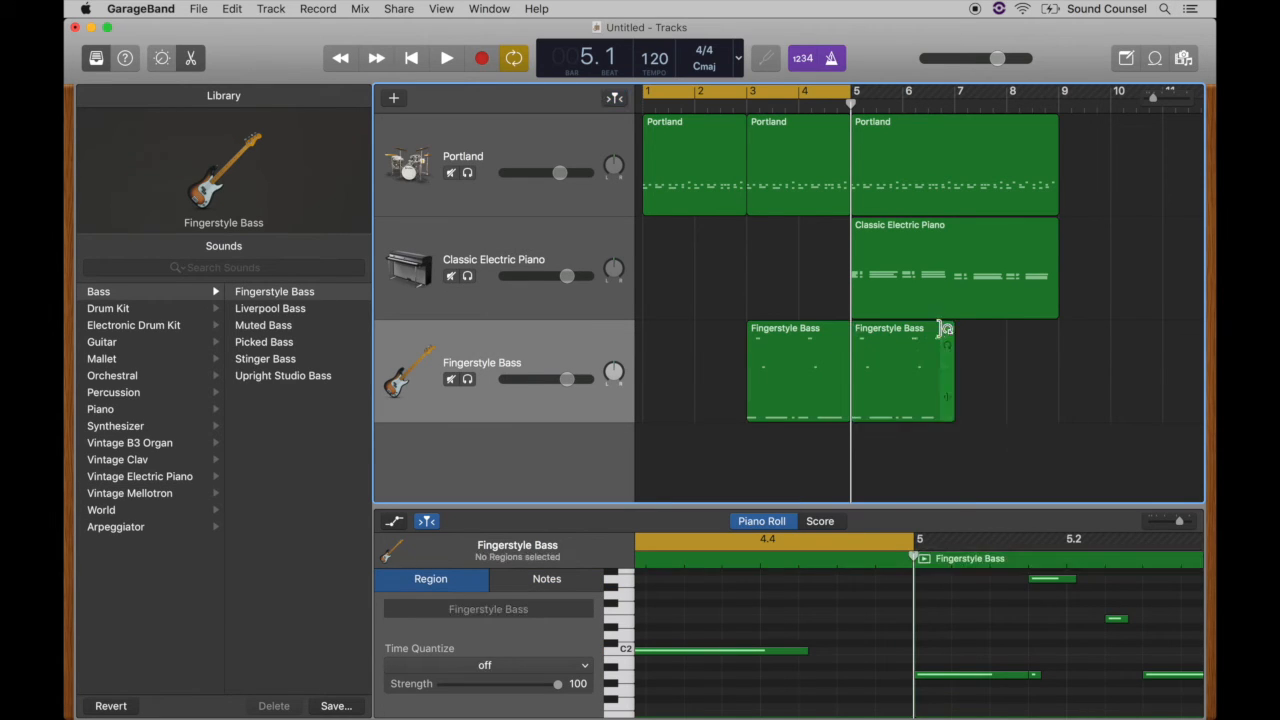
# Move the second half of the bass region to bar 7 and copy the first half to bar 5.
pyautogui.moveTo(918, 335); pyautogui.dragTo(1021, 337)
pyautogui.click(798, 334)
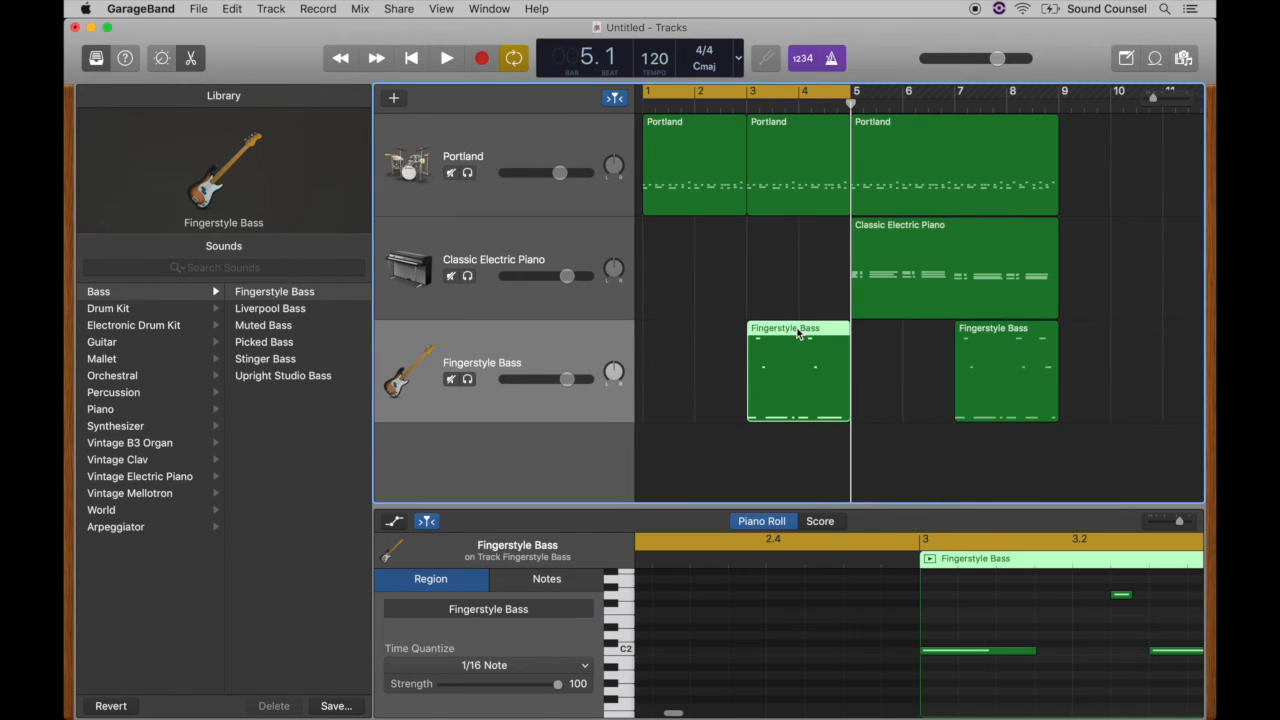
pyautogui.moveTo(798, 334); pyautogui.dragTo(902, 336)
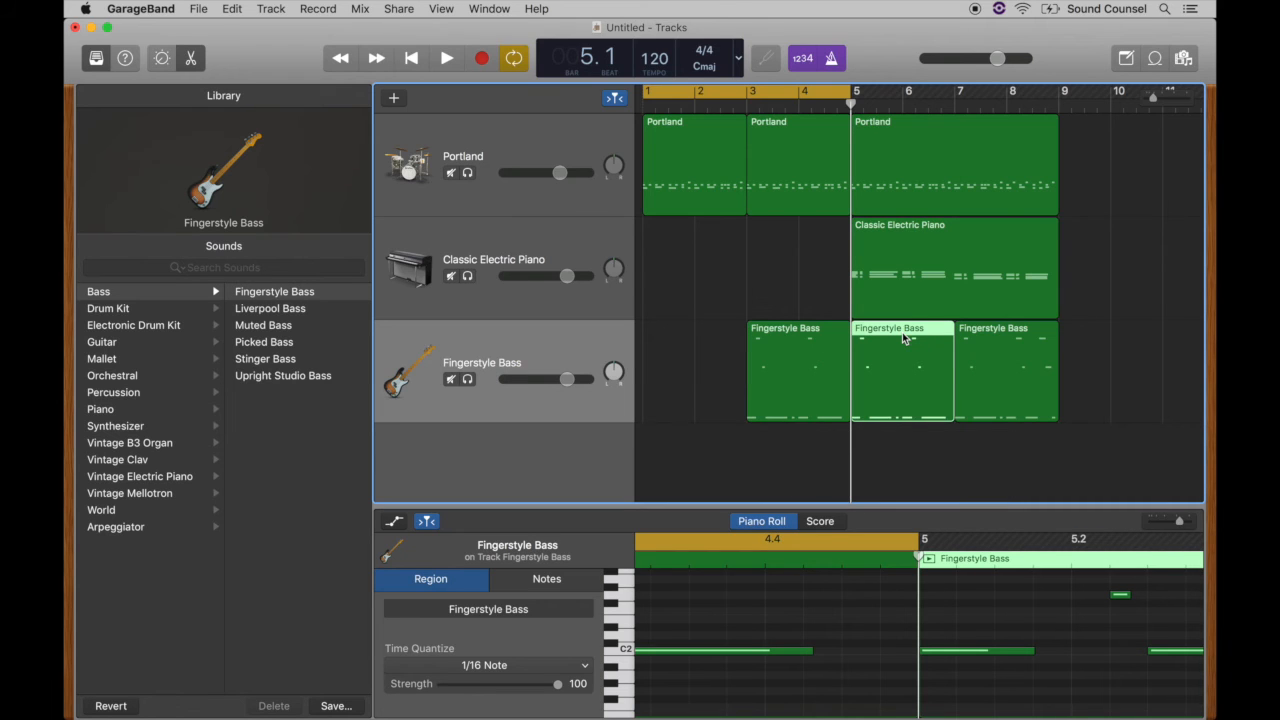
# Turn off the cycle area, play the arrangement from the beginning, and return the playhead to bar 1.
pyautogui.click(730, 93)
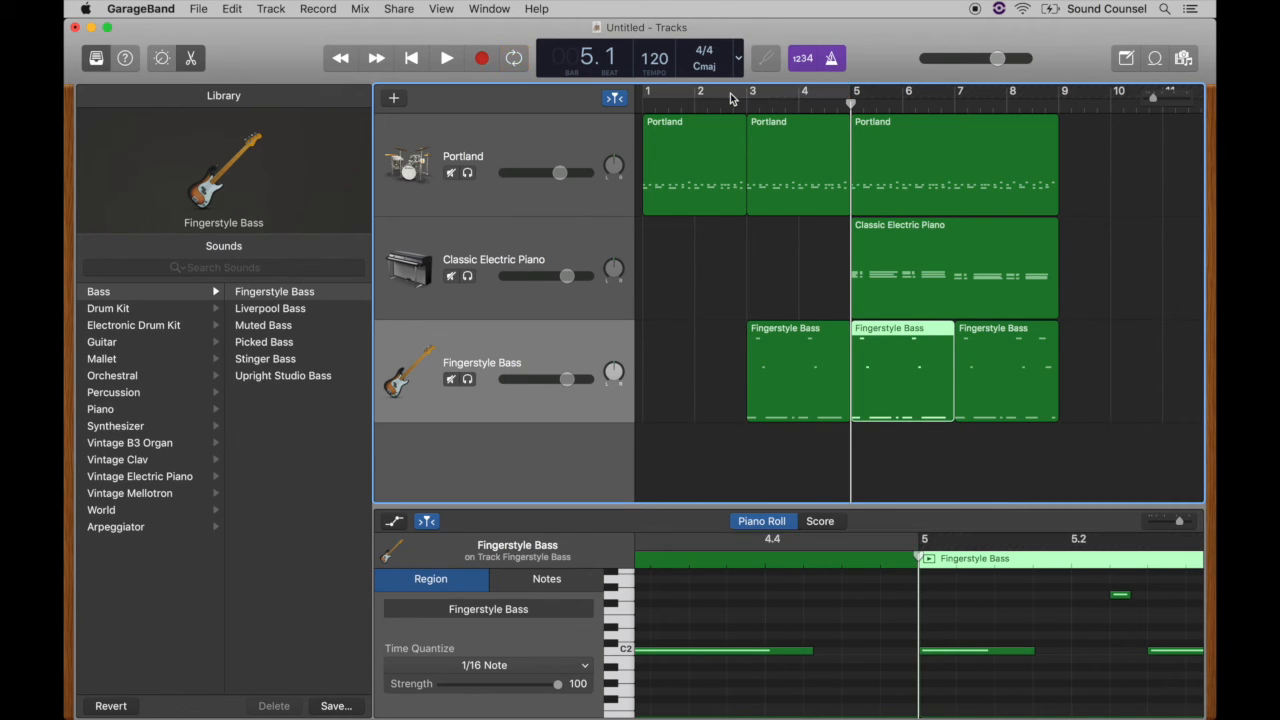
pyautogui.click(410, 58)
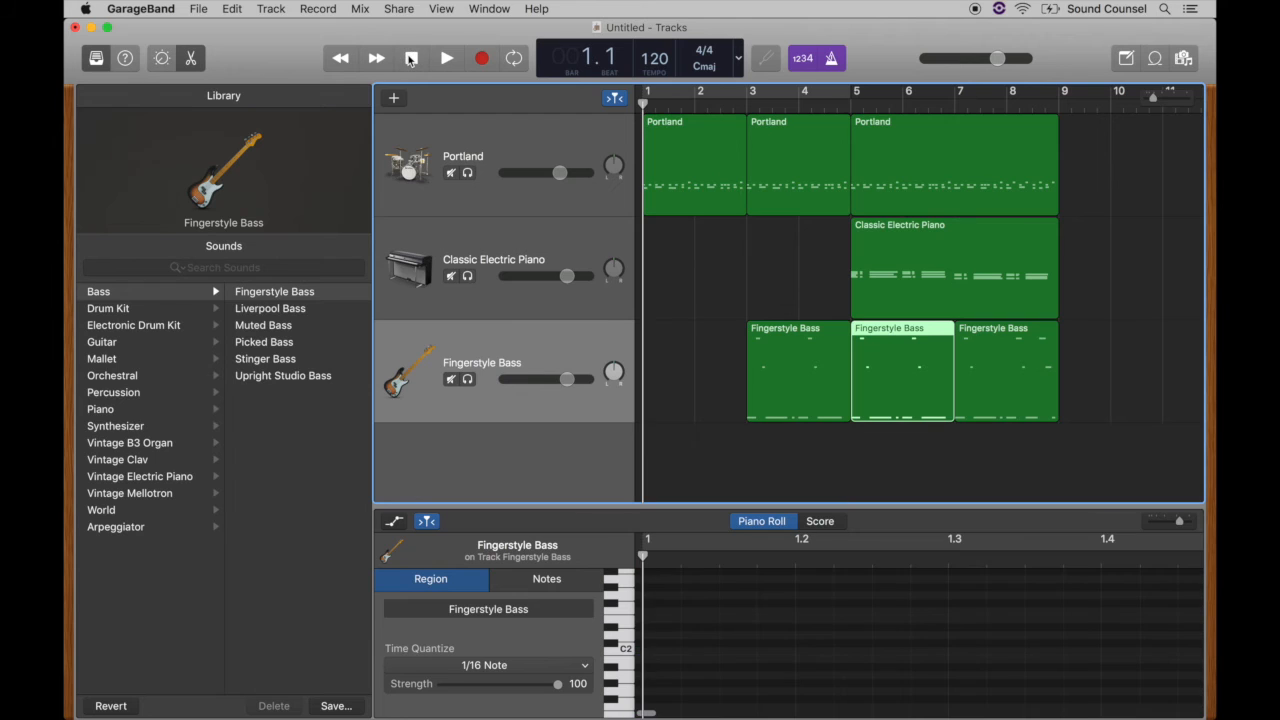
pyautogui.click(446, 58)
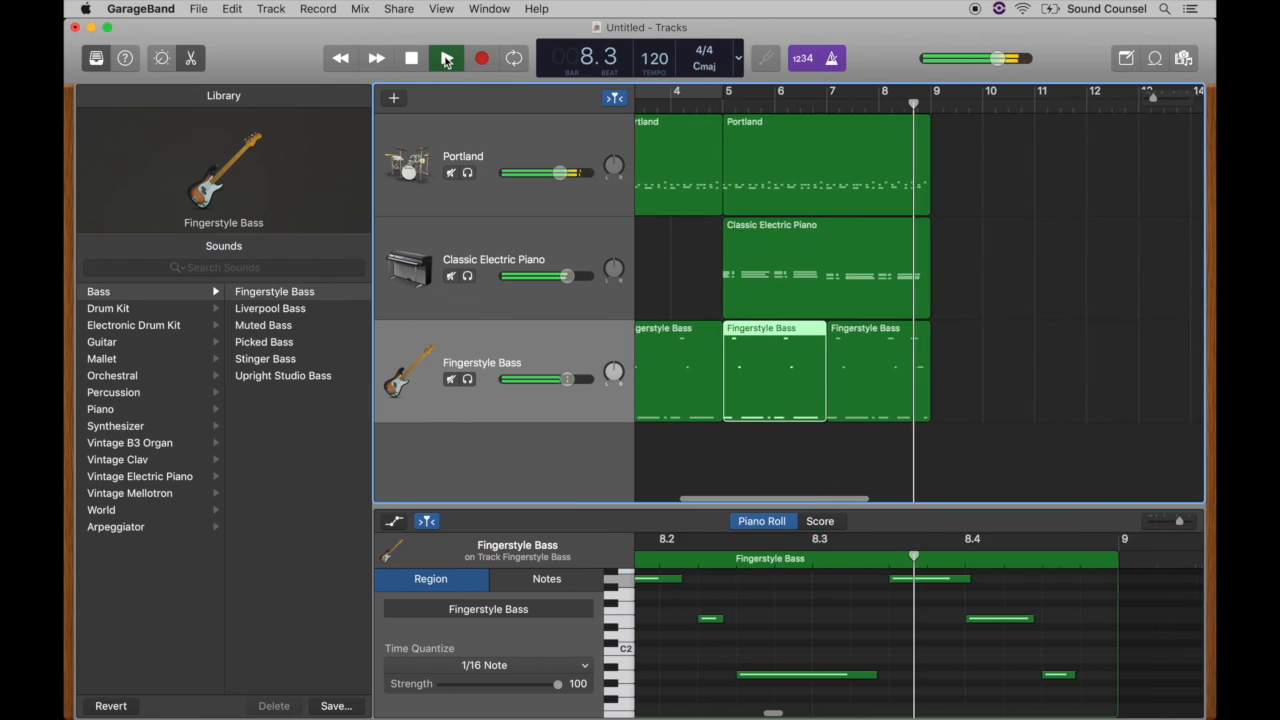
pyautogui.click(447, 59)
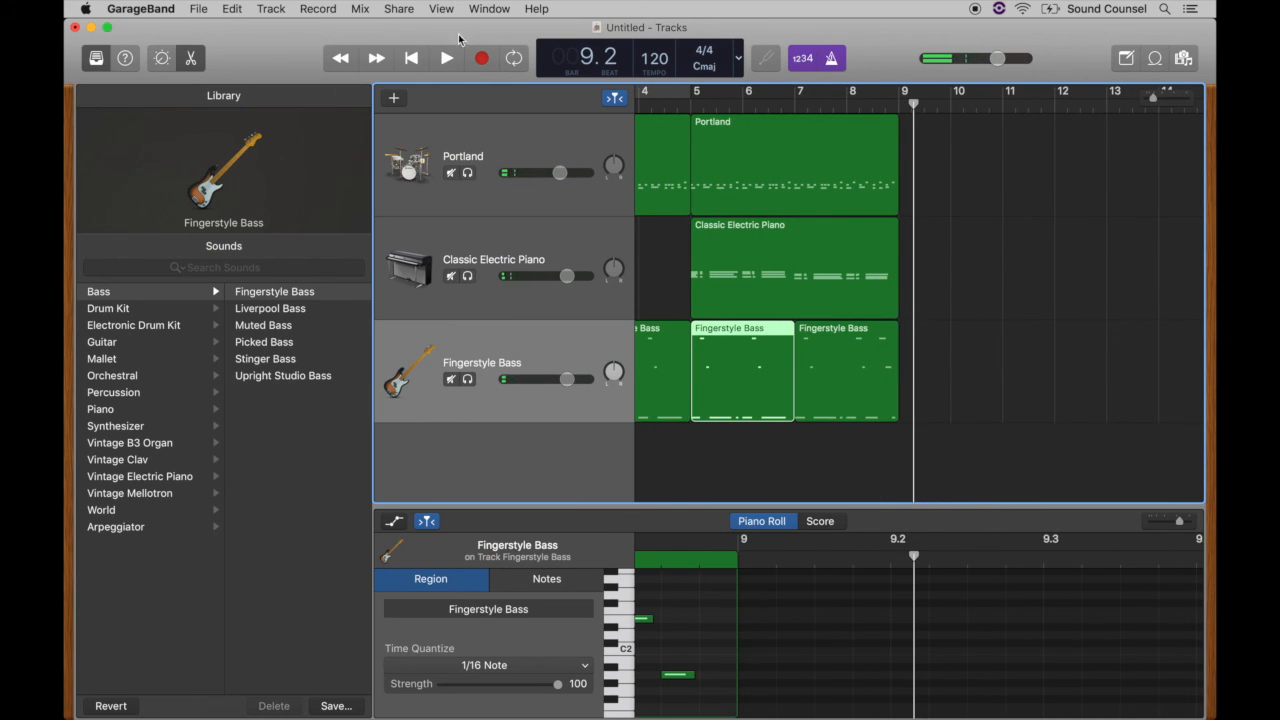
pyautogui.click(412, 59)
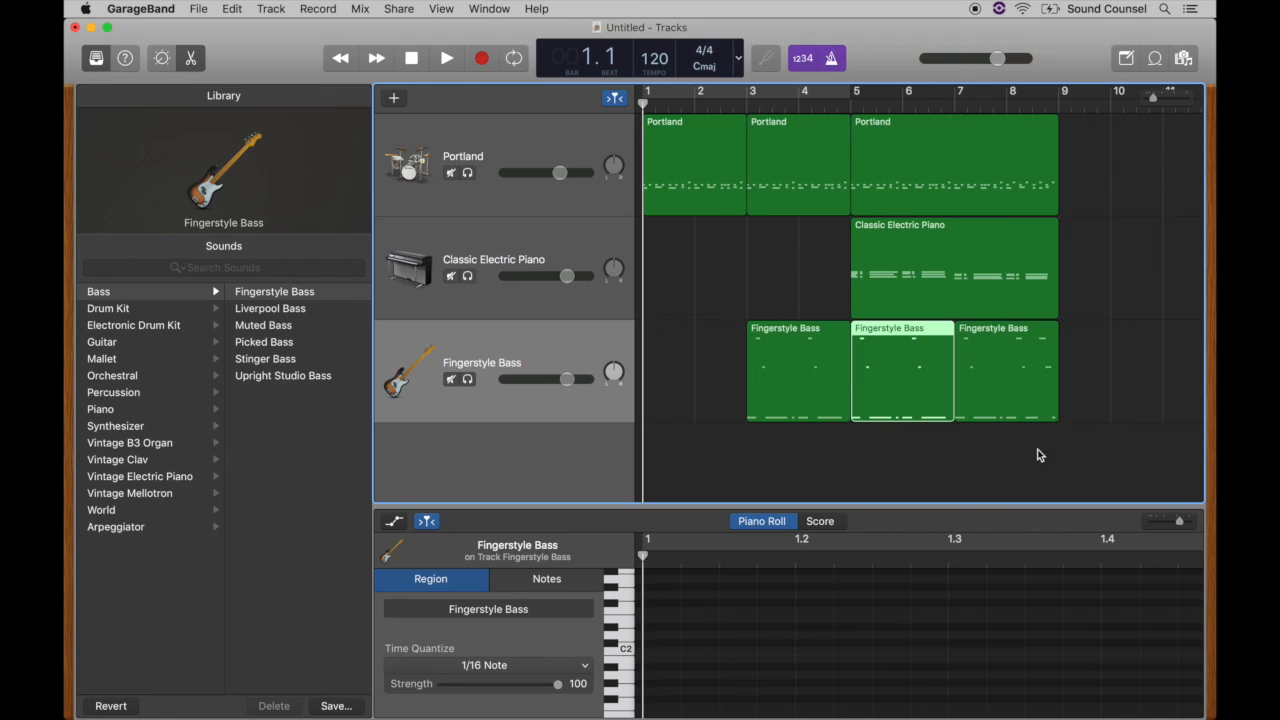
# Copy all drum, piano and bass regions between bars 5 and 9 so the copies start at bar 9.
pyautogui.moveTo(1038, 451); pyautogui.dragTo(889, 215)
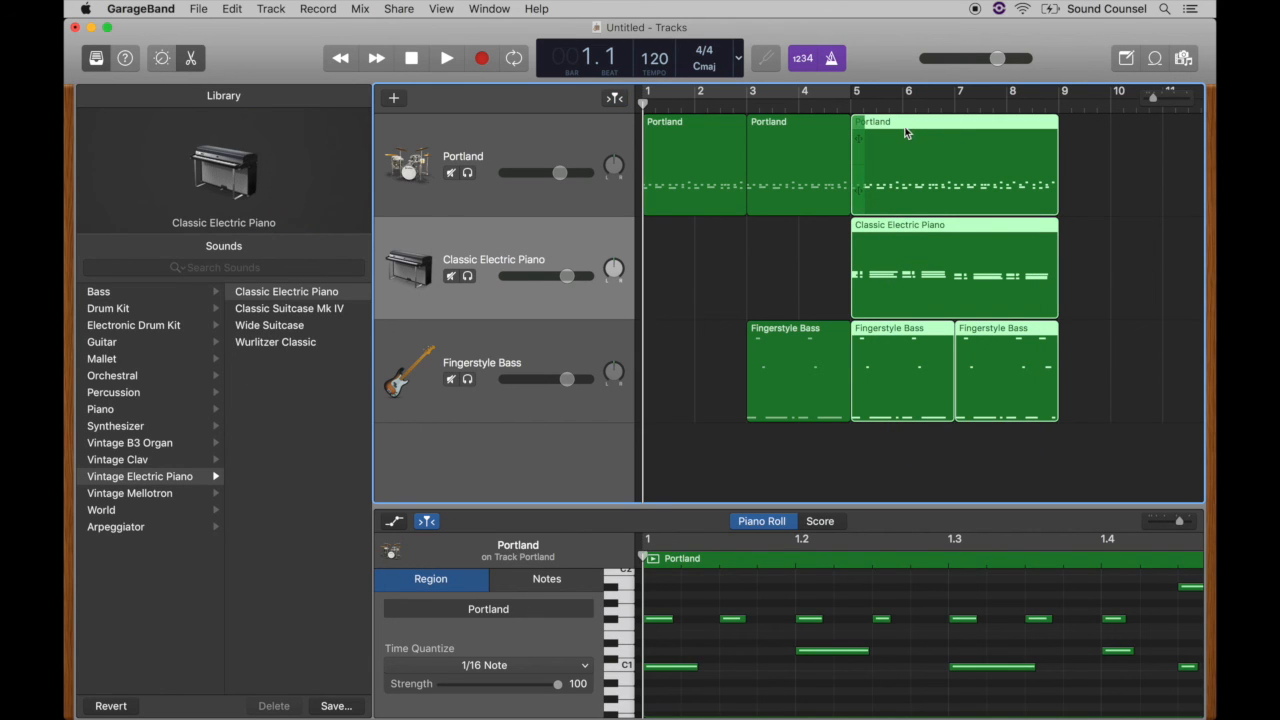
pyautogui.moveTo(893, 124); pyautogui.dragTo(1105, 124)
pyautogui.moveTo(1103, 123); pyautogui.dragTo(1101, 126)
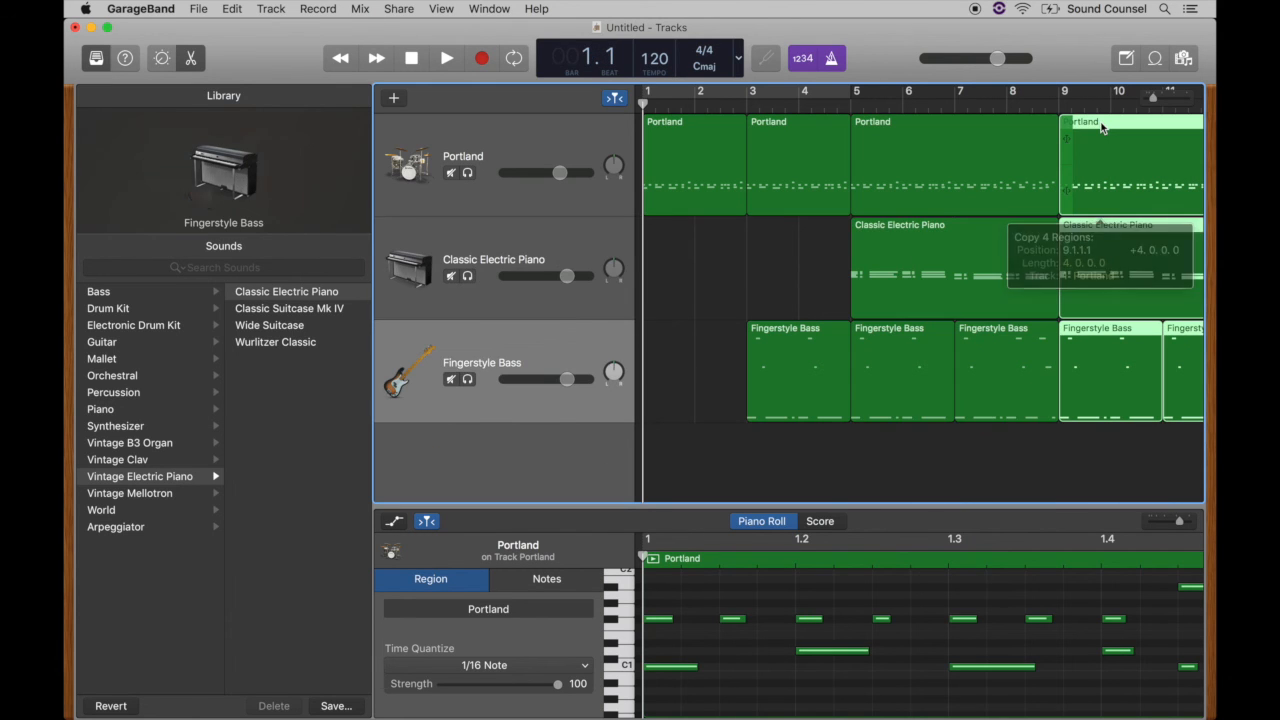
pyautogui.click(943, 440)
pyautogui.hscroll(10, 919, 452)
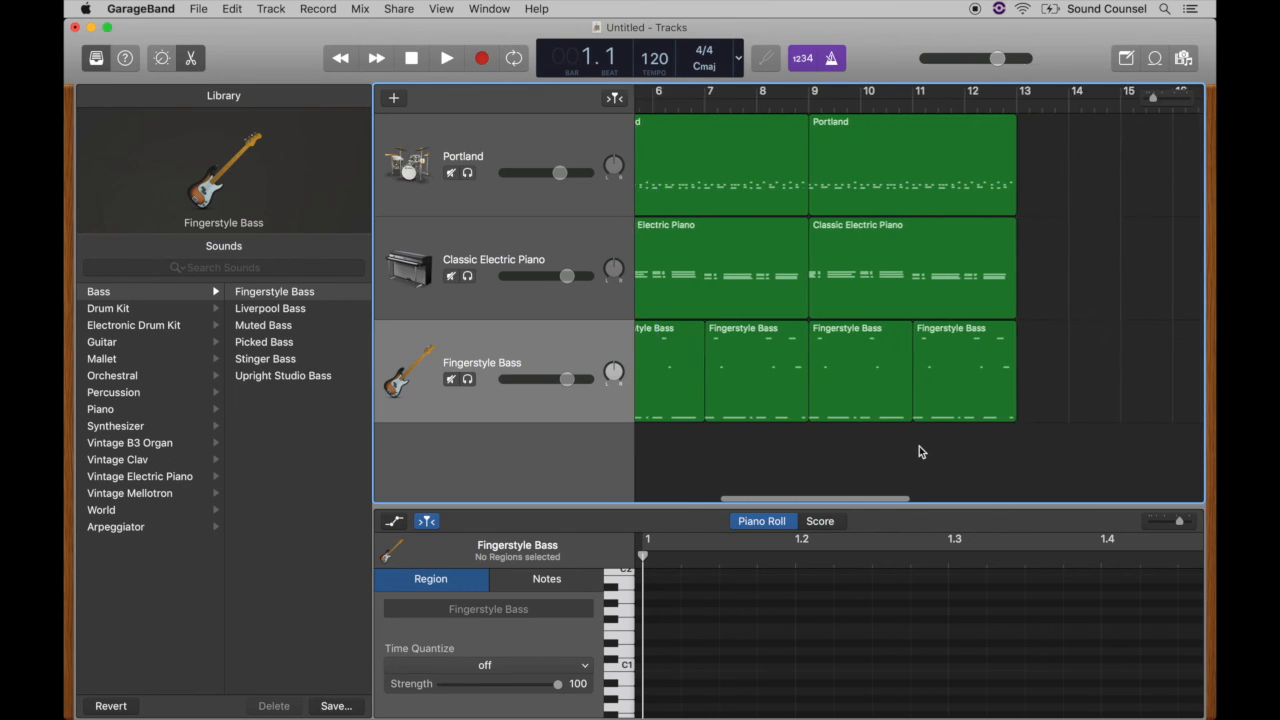